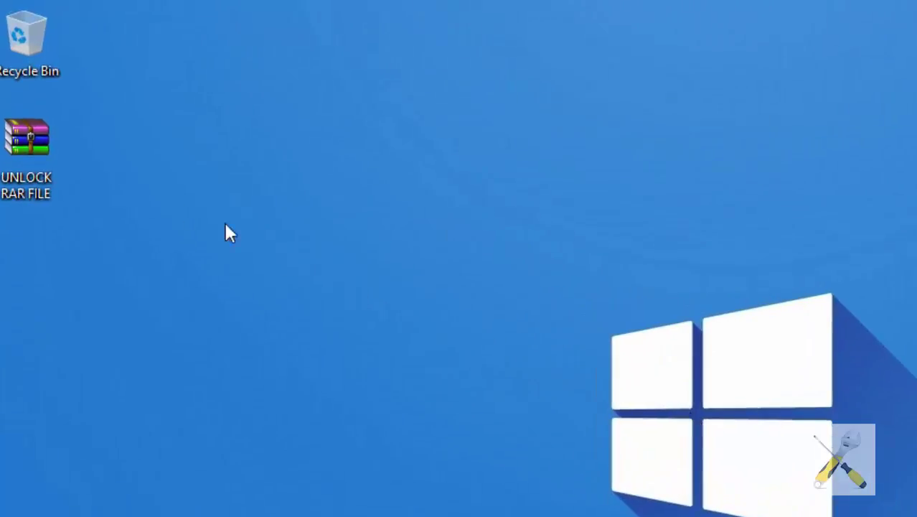
# Step: Open the UNLOCK RAR FILE archive and try its text file, which demands a password
pyautogui.doubleClick(37, 152)
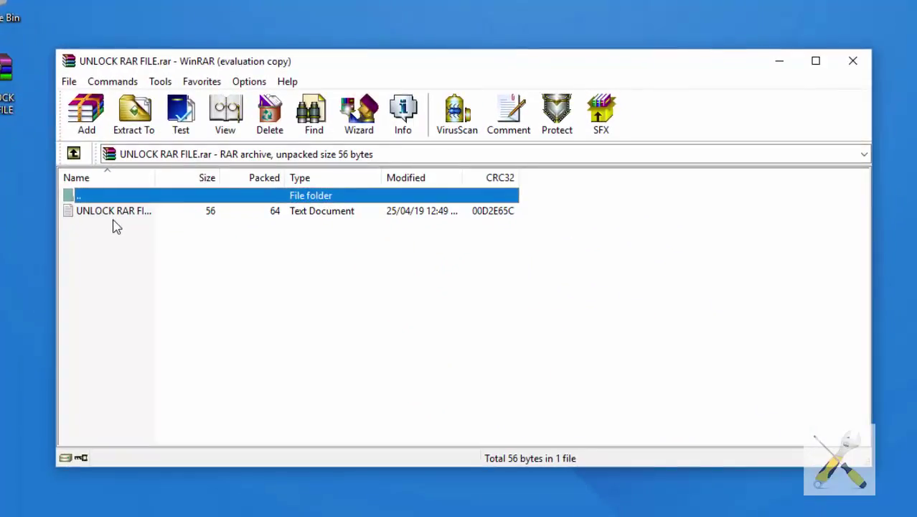
pyautogui.doubleClick(126, 212)
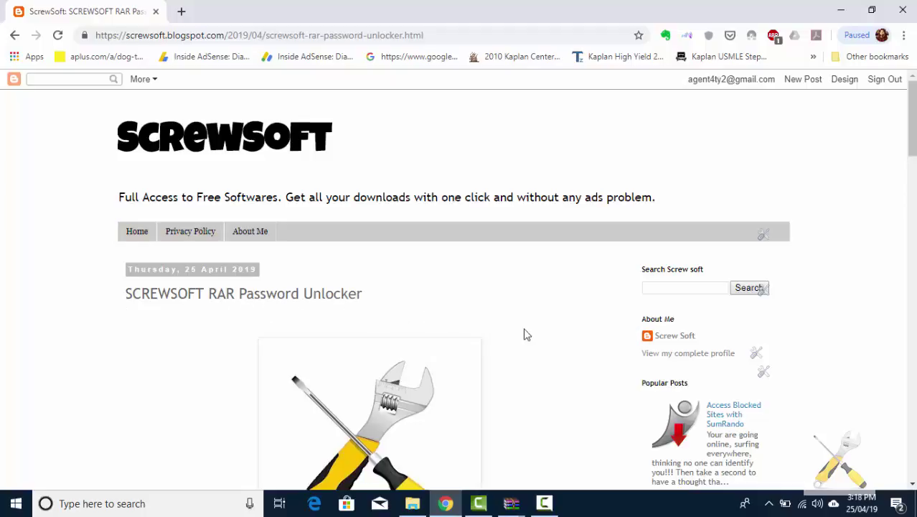
# Step: Start the 3.07MB ScrewSoft RAR Password Unlocker download from its MediaFire page
pyautogui.scroll(-2, 524, 334)
pyautogui.scroll(-2, 525, 335)
pyautogui.scroll(-2, 526, 336)
pyautogui.scroll(-2, 528, 339)
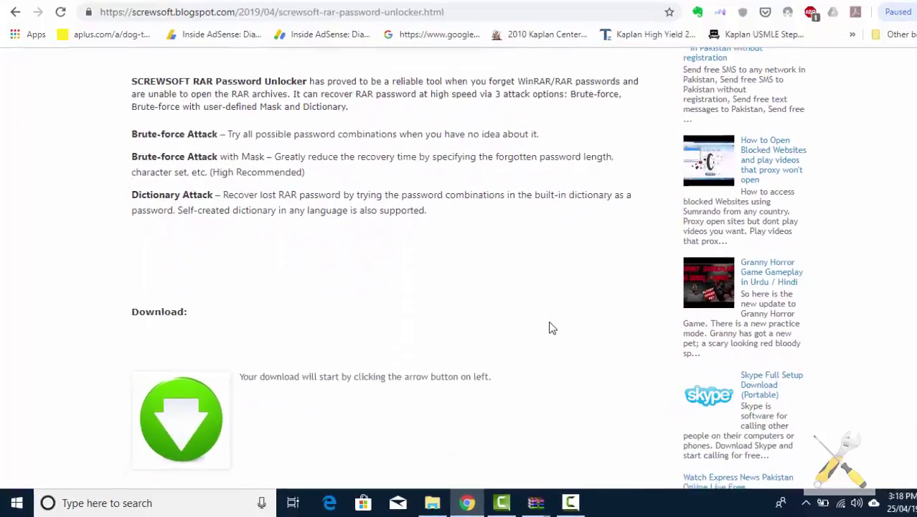
pyautogui.scroll(-3, 553, 328)
pyautogui.click(269, 201)
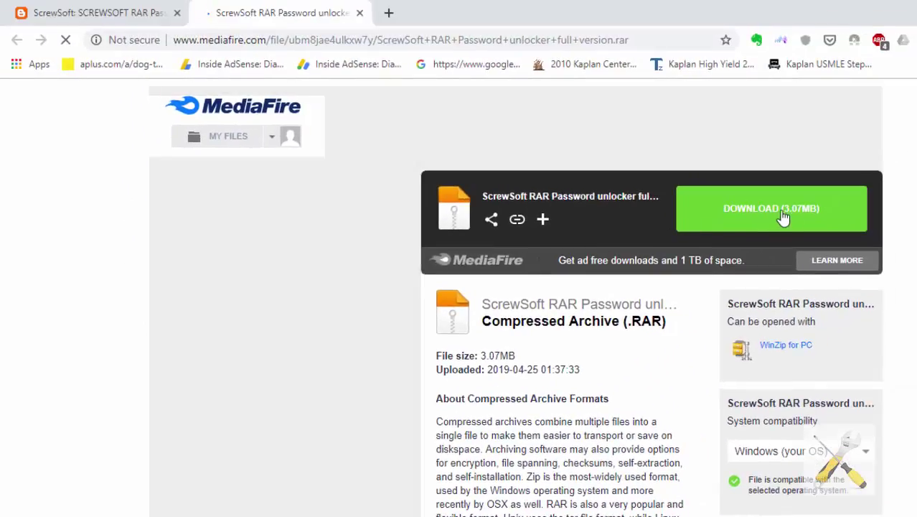
pyautogui.click(789, 213)
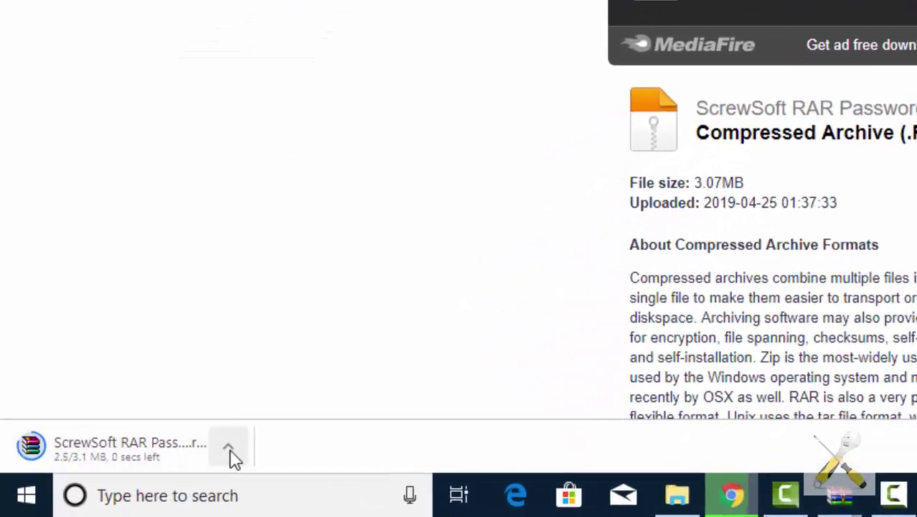
# Step: Show the downloaded ScrewSoft archive in its folder and extract it onto the Desktop
pyautogui.click(231, 455)
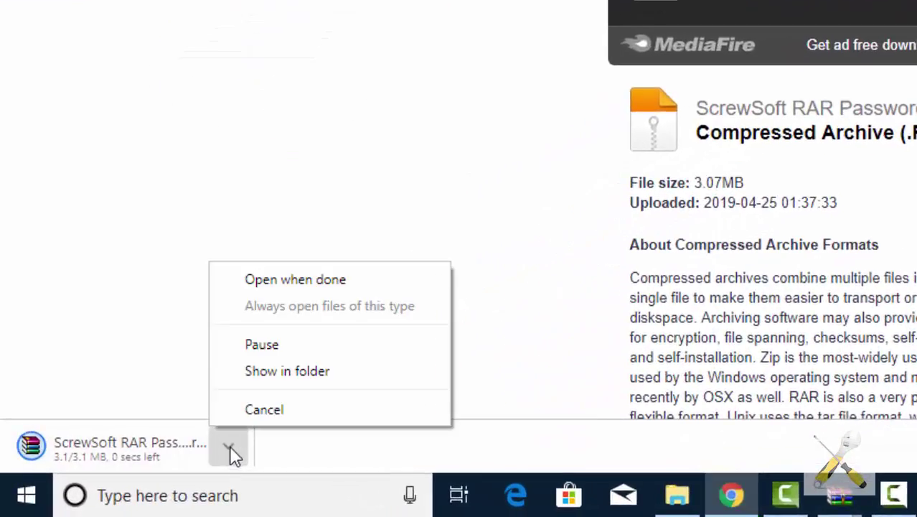
pyautogui.click(303, 379)
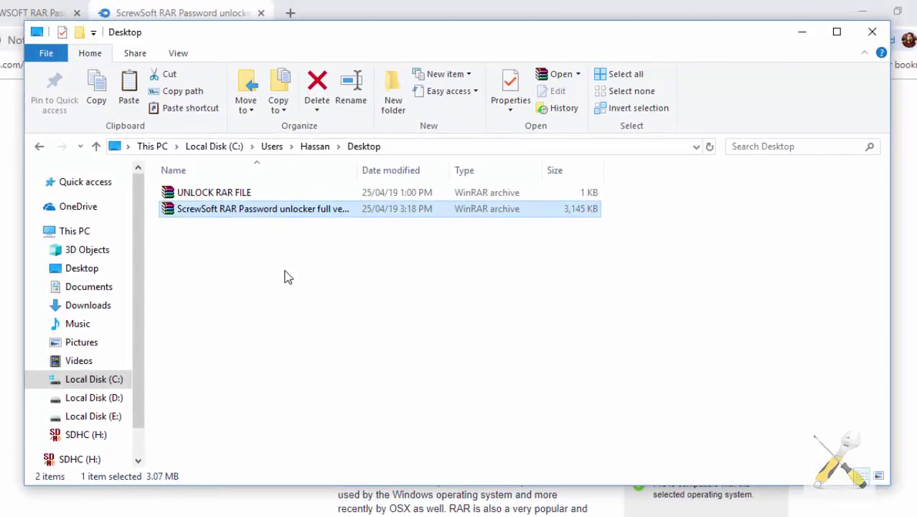
pyautogui.rightClick(247, 212)
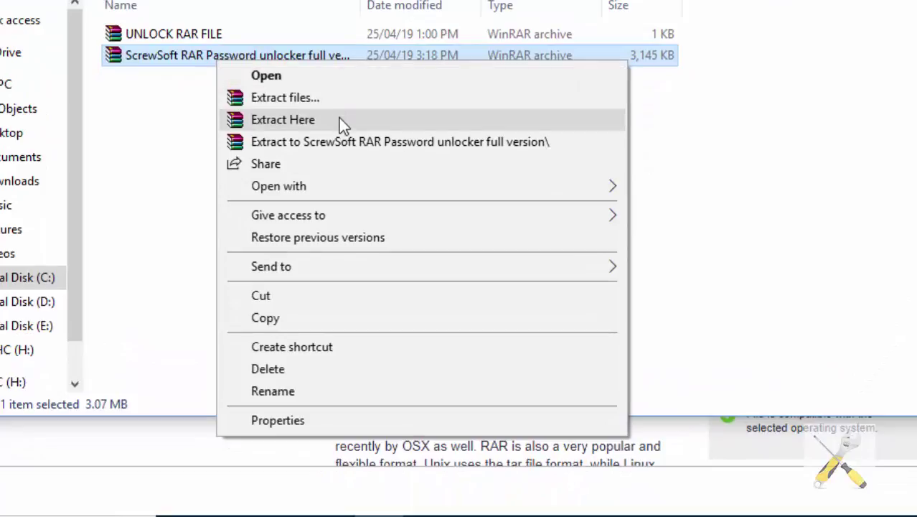
pyautogui.click(343, 121)
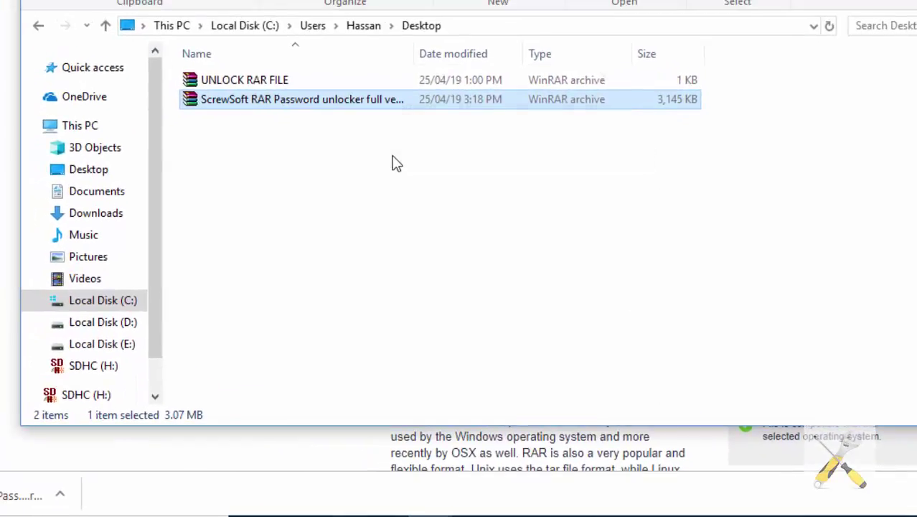
# Step: Open the extracted ScrewSoft folder and run the RAR password unlocker installer
pyautogui.click(300, 83)
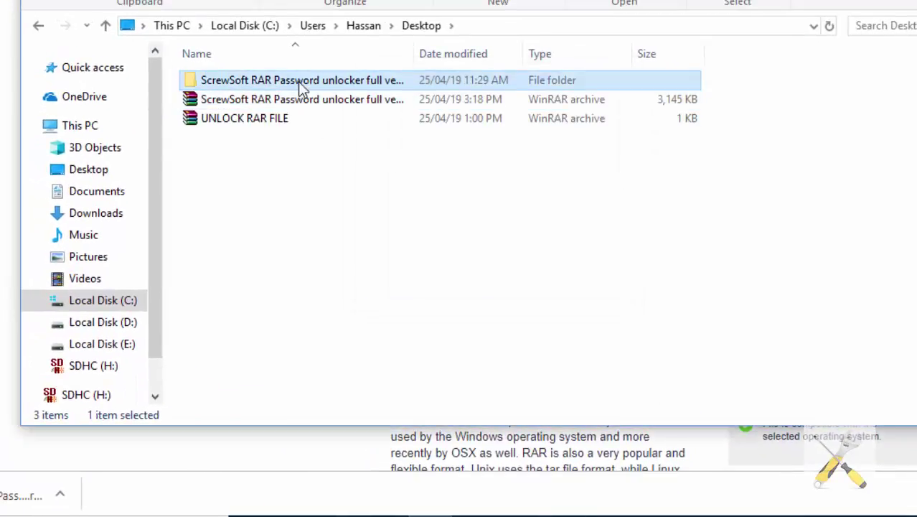
pyautogui.doubleClick(399, 87)
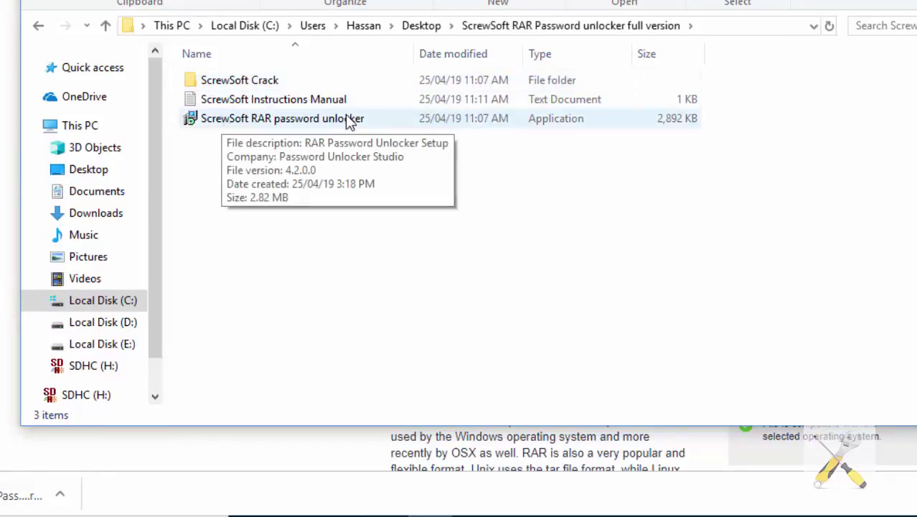
pyautogui.click(349, 121)
pyautogui.doubleClick(351, 125)
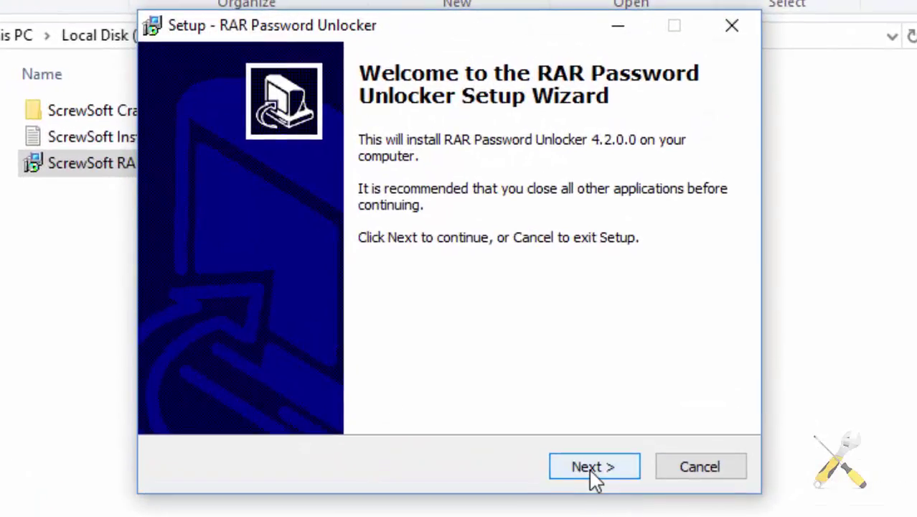
# Step: Install with the default folder, default Start Menu folder and a desktop icon, then finish
pyautogui.click(595, 479)
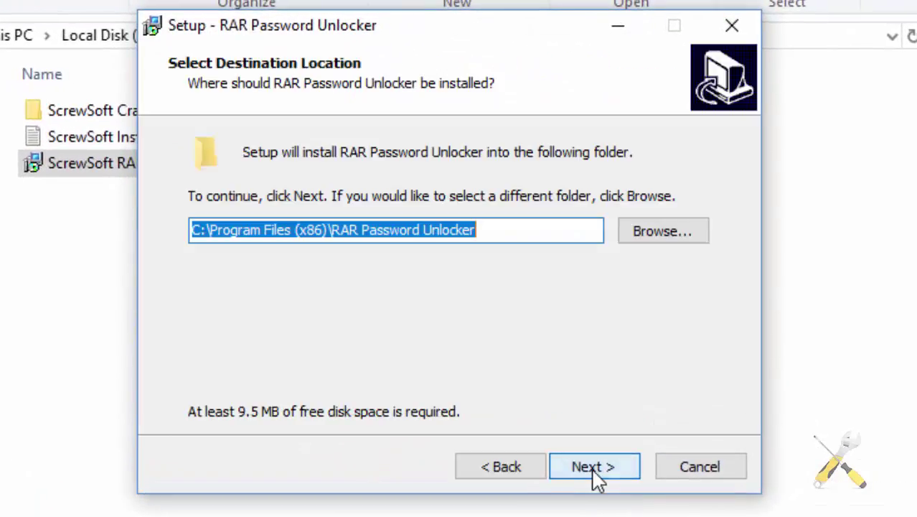
pyautogui.click(597, 480)
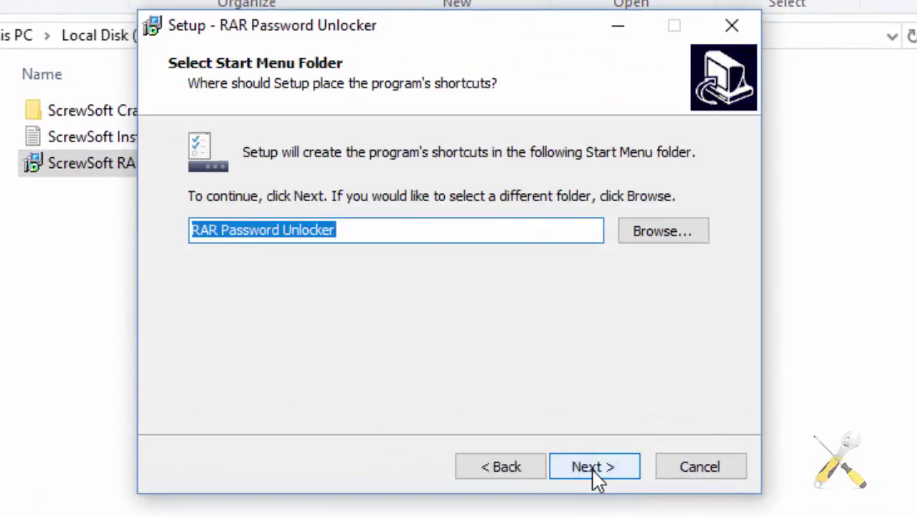
pyautogui.click(597, 479)
pyautogui.click(597, 479)
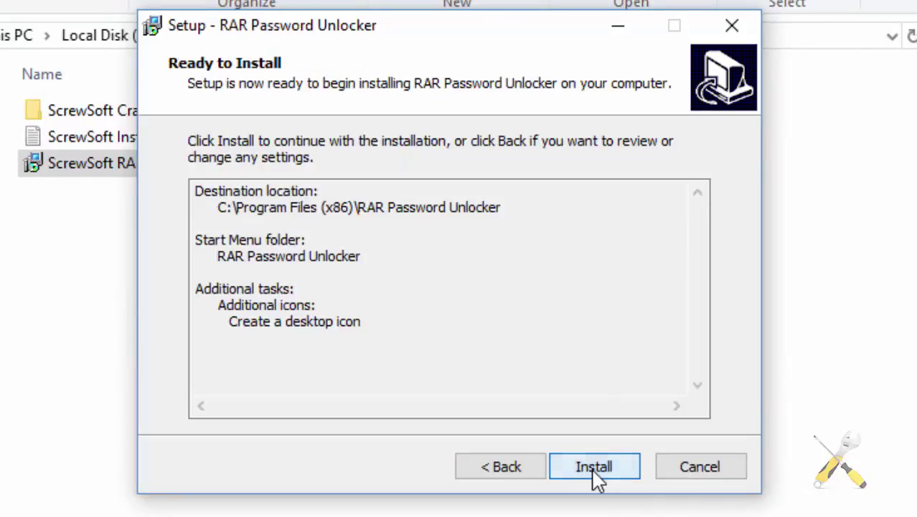
pyautogui.click(597, 479)
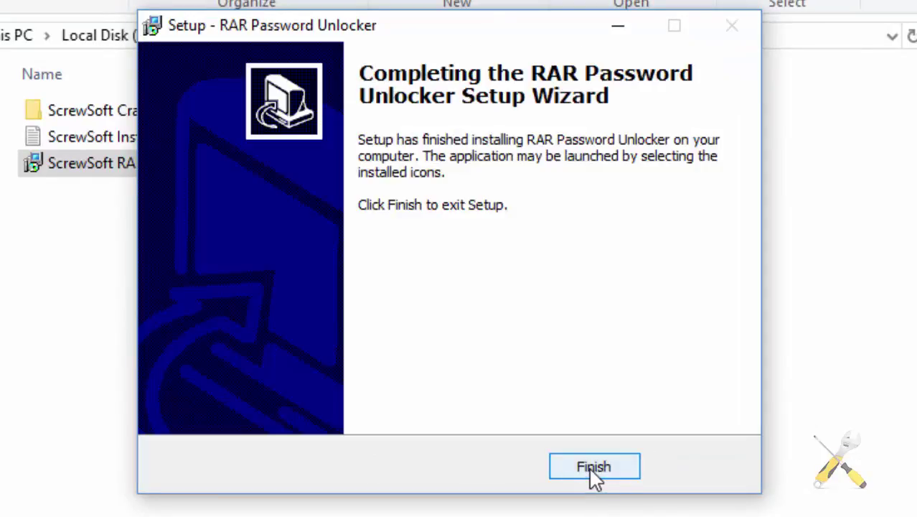
pyautogui.click(590, 466)
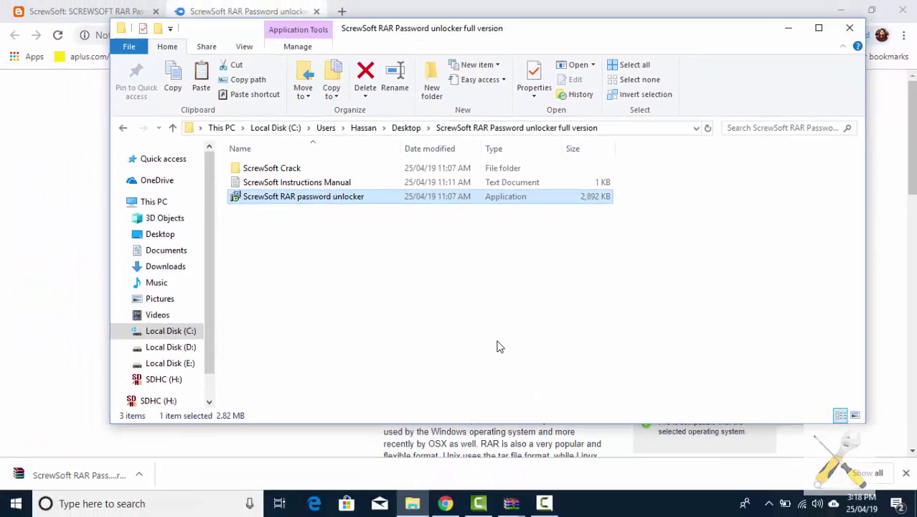
# Step: Copy the RAR Password Unlocker application from the ScrewSoft Crack folder
pyautogui.doubleClick(284, 169)
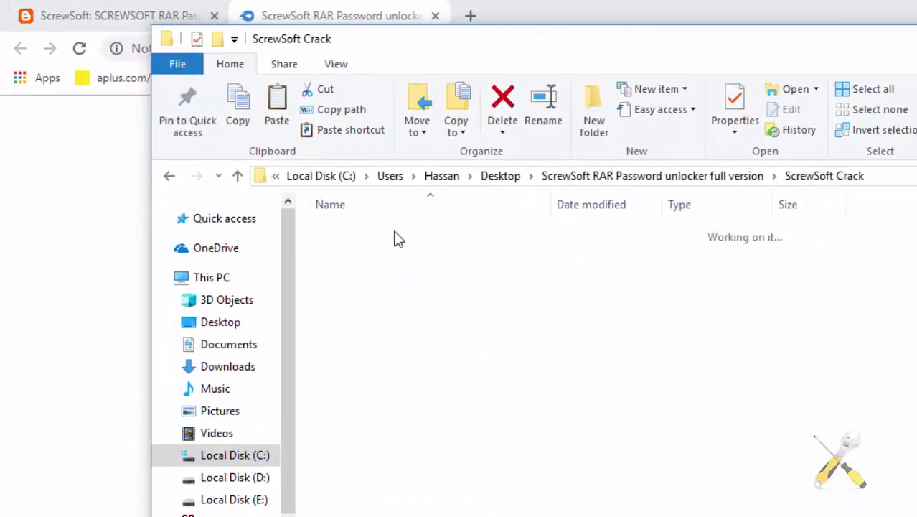
pyautogui.click(424, 235)
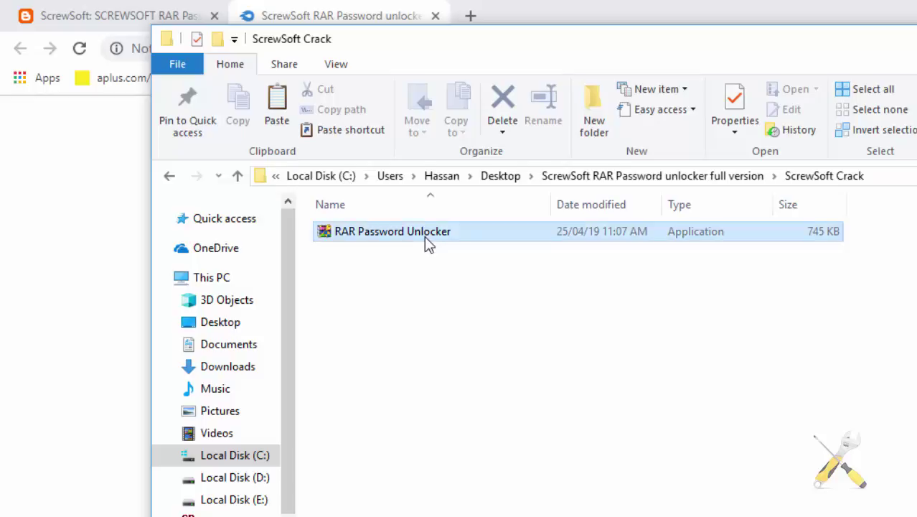
pyautogui.rightClick(424, 235)
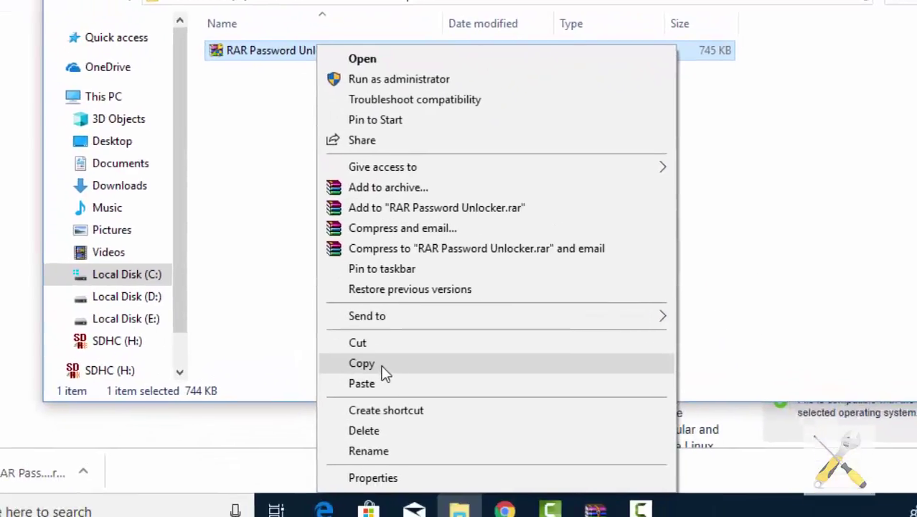
pyautogui.click(382, 365)
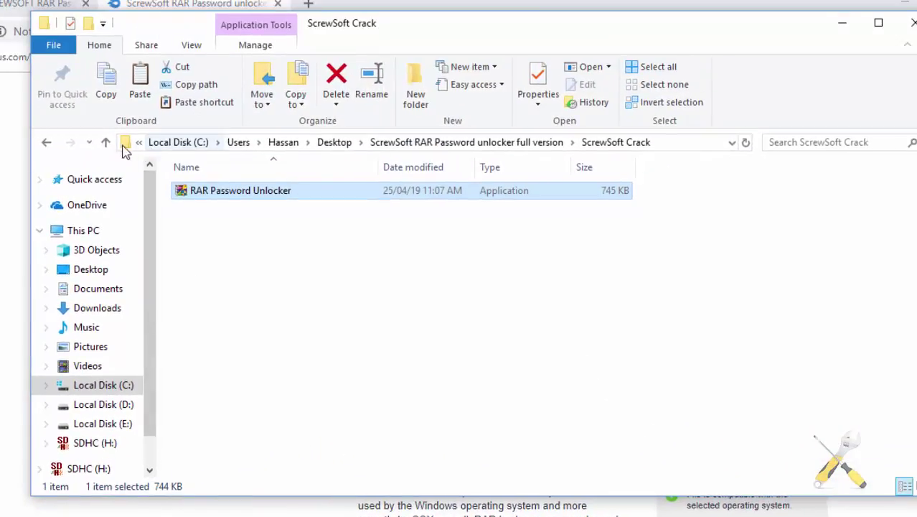
# Step: Go to C:\Program Files (x86)\RAR Password Unlocker
pyautogui.click(108, 142)
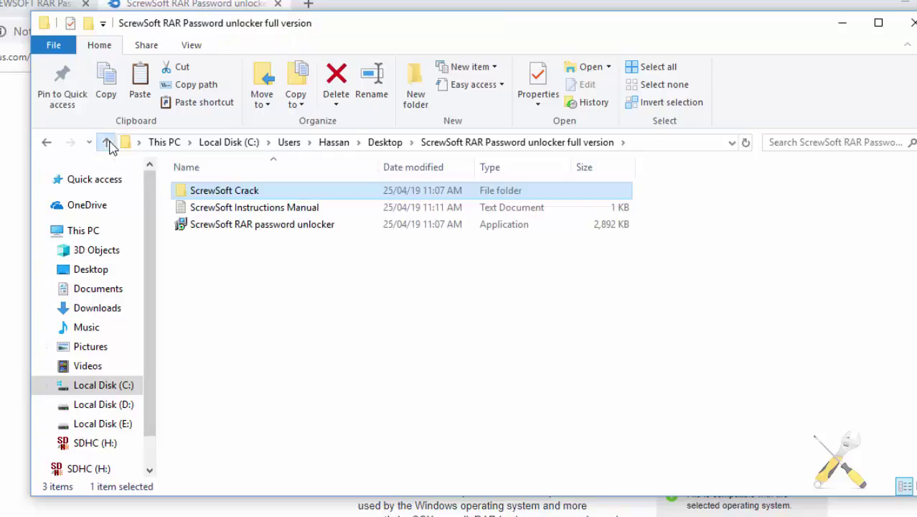
pyautogui.click(108, 143)
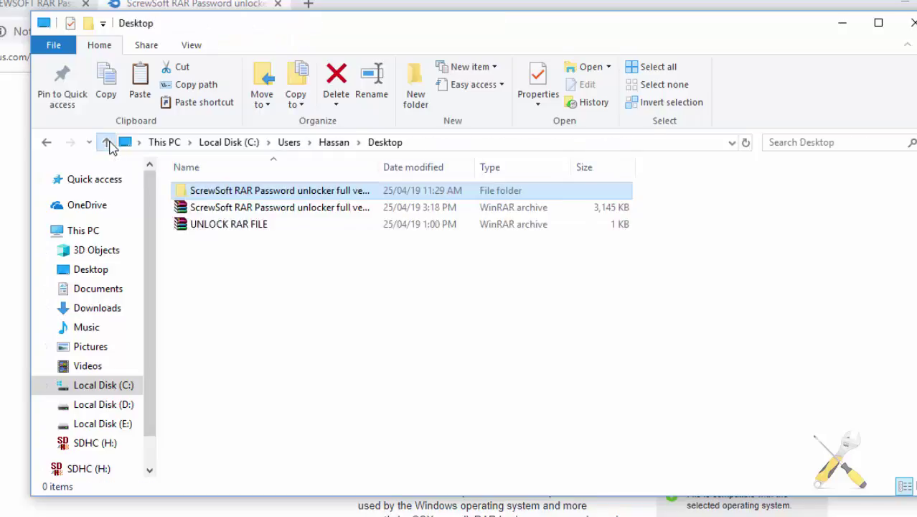
pyautogui.click(107, 384)
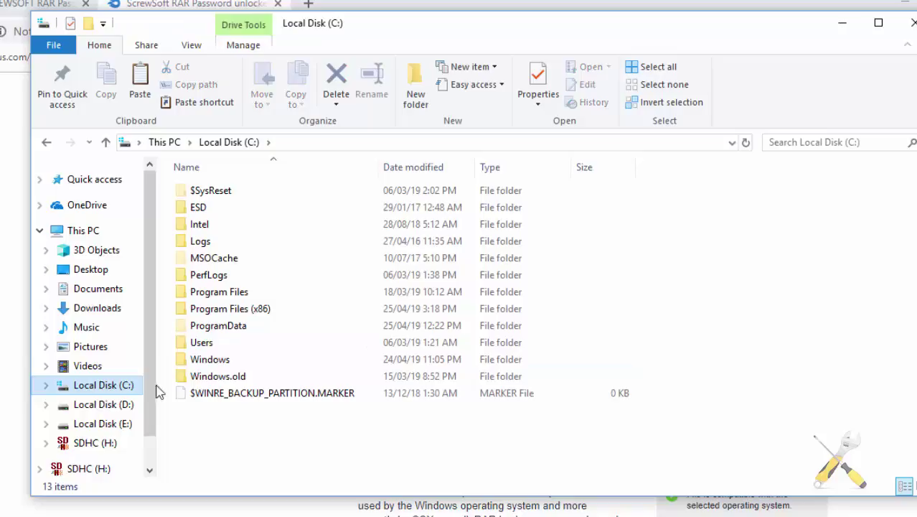
pyautogui.doubleClick(260, 315)
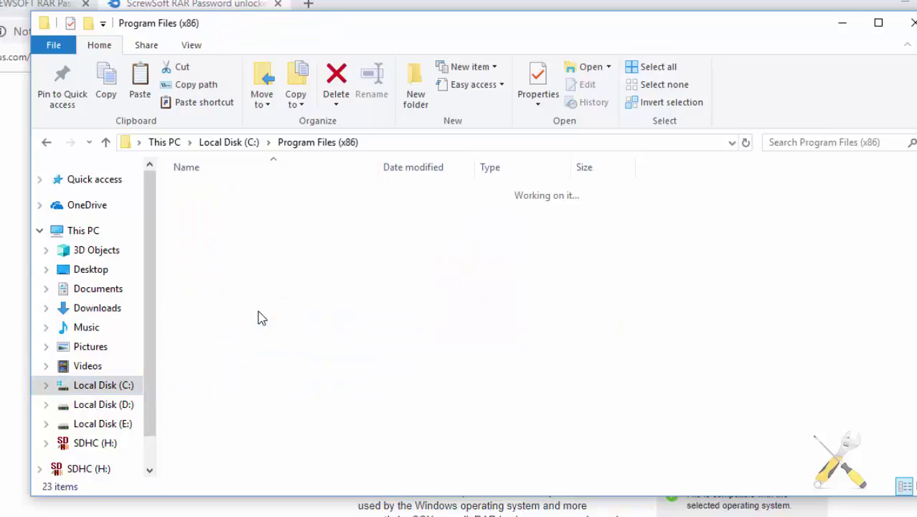
pyautogui.scroll(-2, 236, 391)
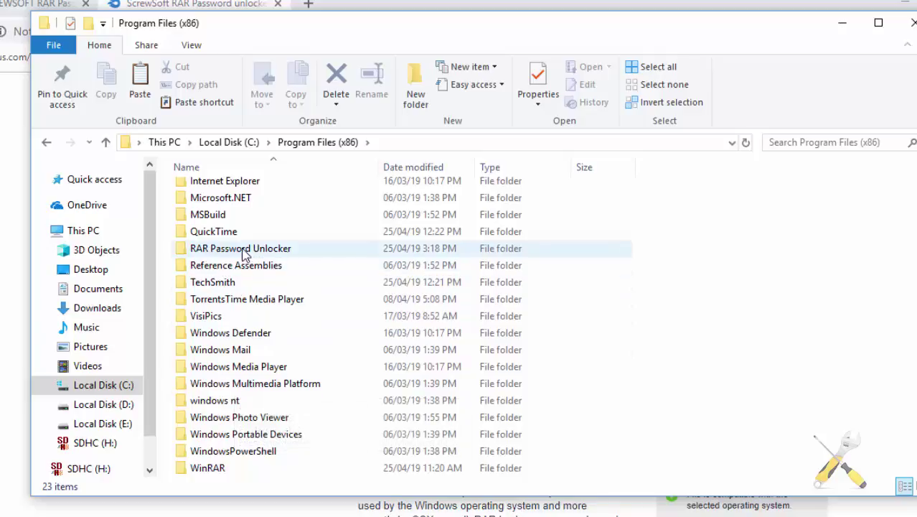
pyautogui.doubleClick(298, 256)
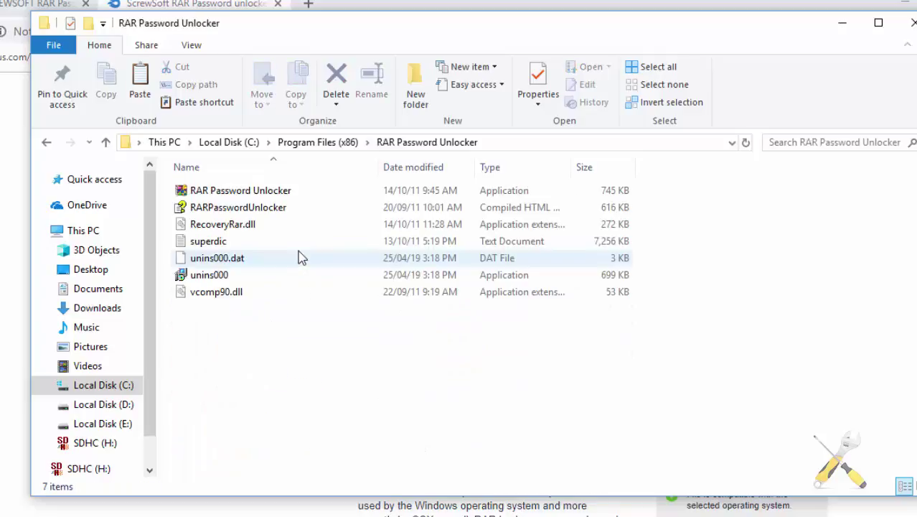
# Step: Paste the copied application over RAR Password Unlocker.exe, granting administrator permission
pyautogui.rightClick(395, 378)
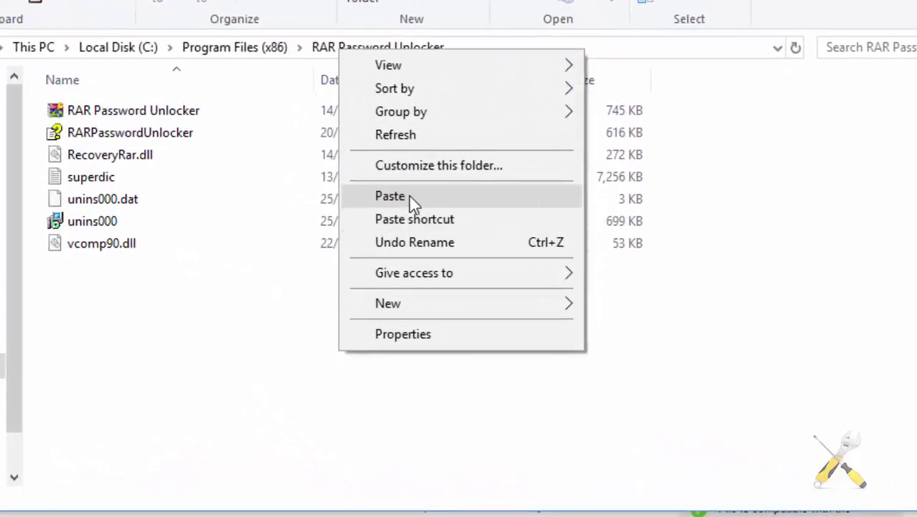
pyautogui.click(445, 251)
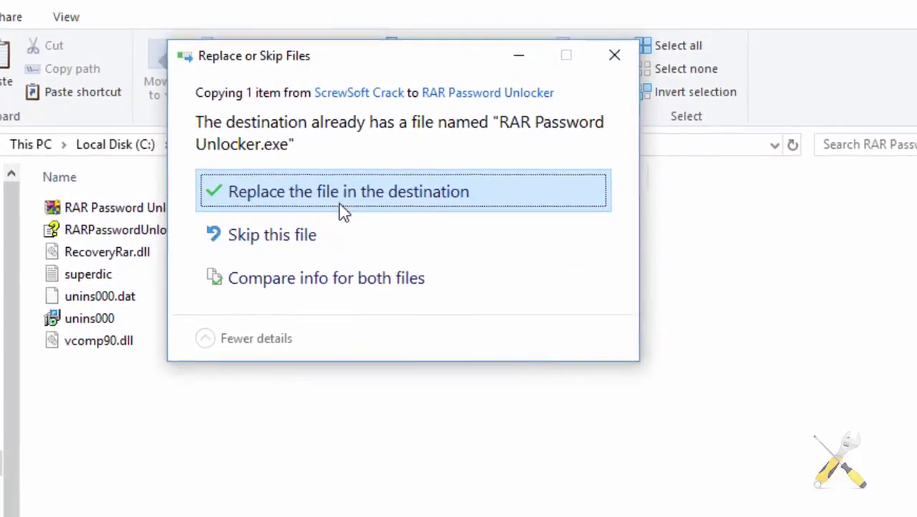
pyautogui.click(452, 226)
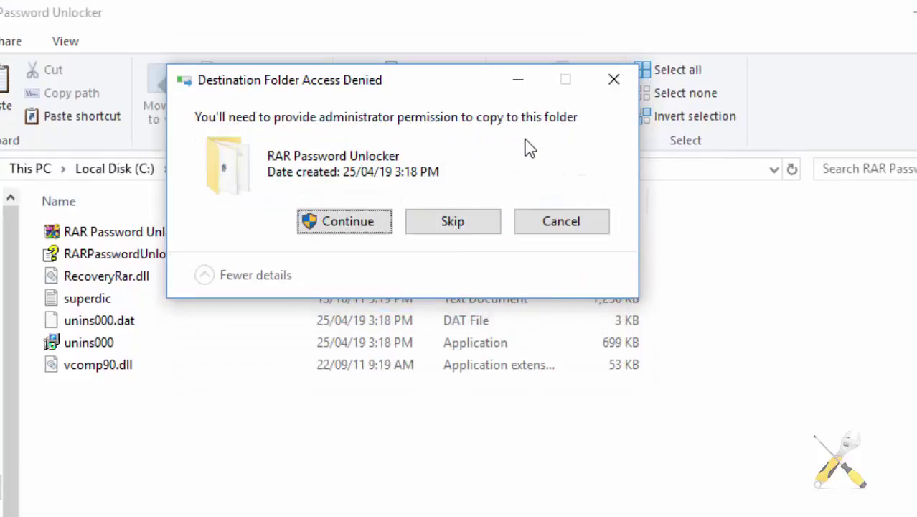
pyautogui.click(348, 222)
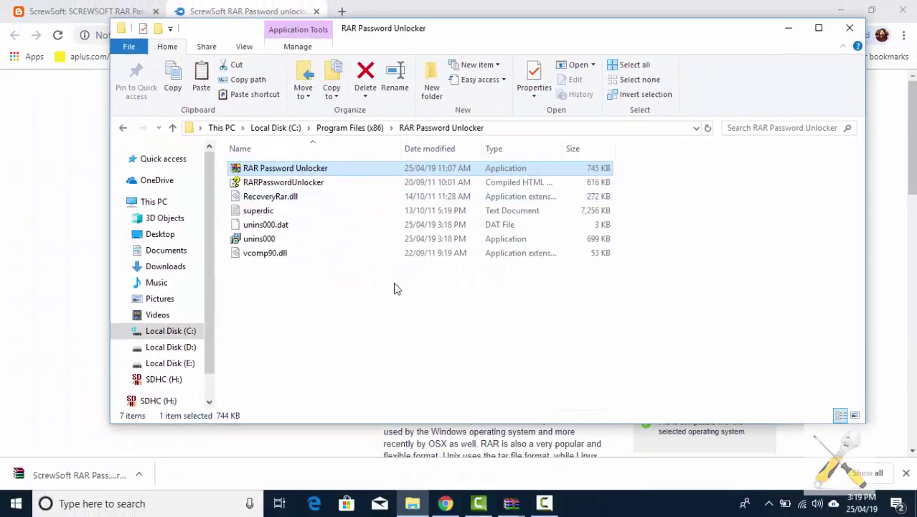
# Step: Close Explorer, minimize Chrome, cancel and close WinRAR, then launch RAR Password Unlocker from the desktop
pyautogui.click(850, 27)
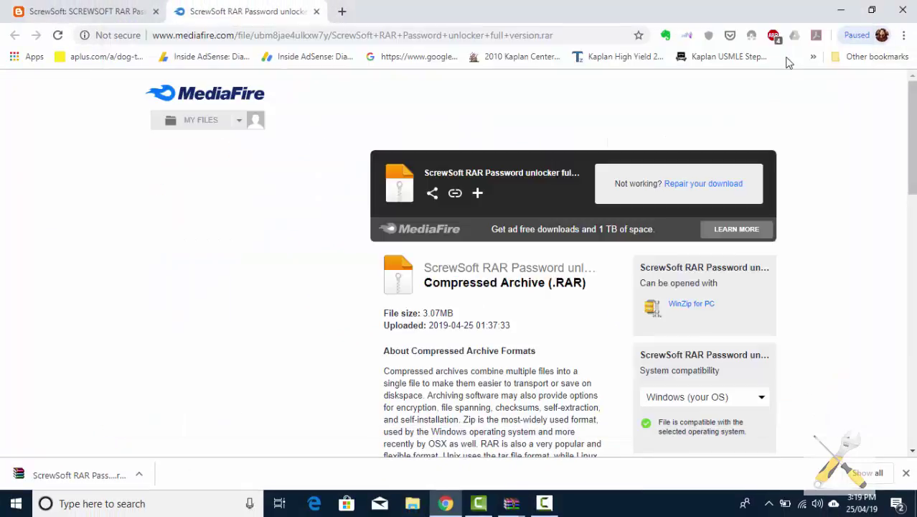
pyautogui.click(842, 9)
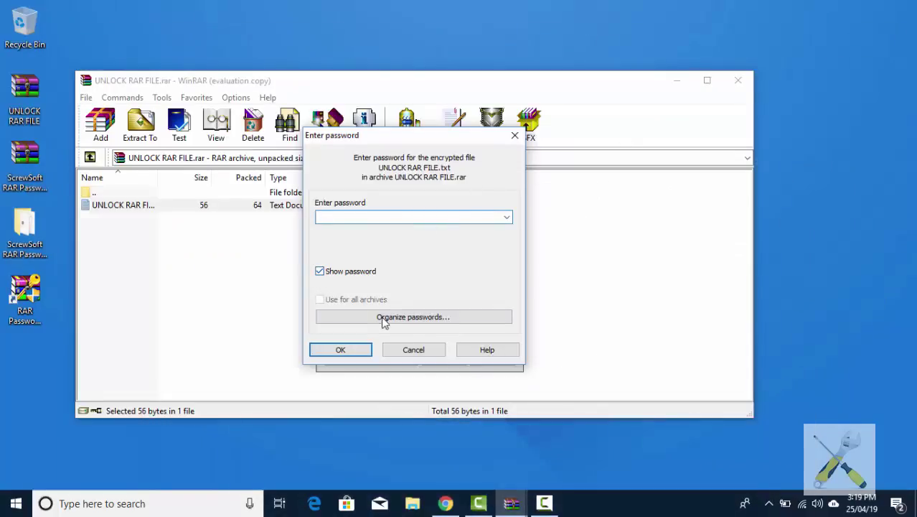
pyautogui.click(414, 351)
pyautogui.click(738, 80)
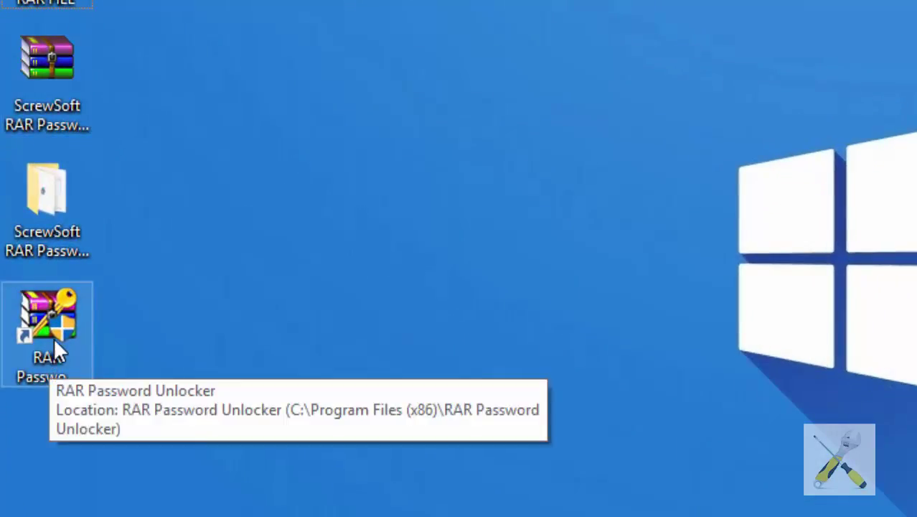
pyautogui.click(53, 334)
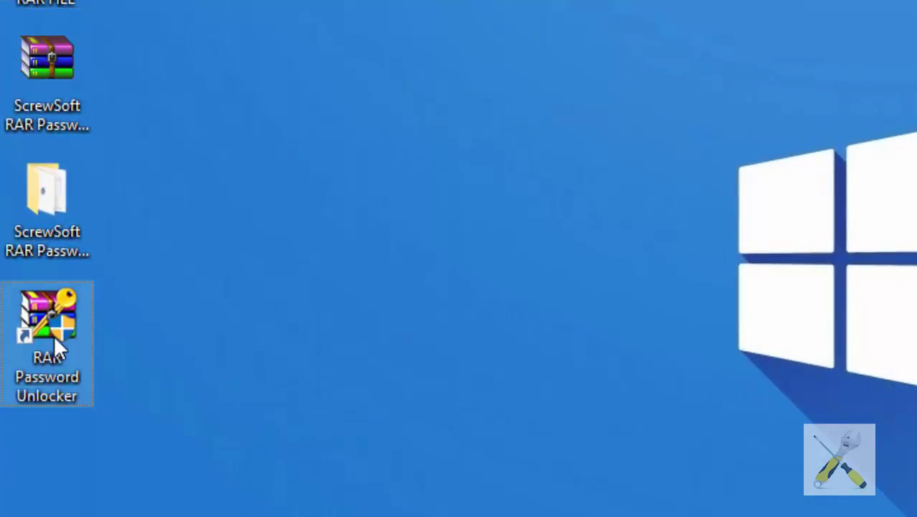
pyautogui.doubleClick(53, 335)
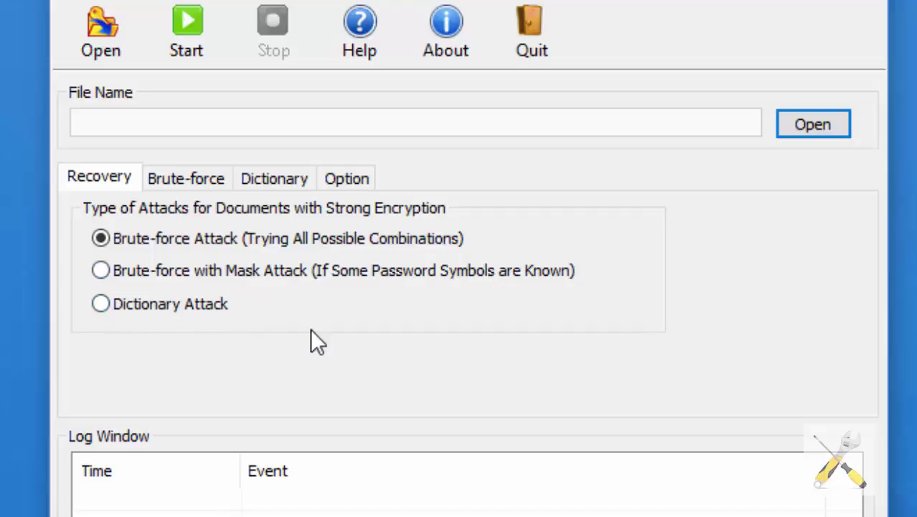
# Step: Choose Dictionary Attack and load UNLOCK RAR FILE from the Desktop
pyautogui.click(105, 307)
pyautogui.click(823, 133)
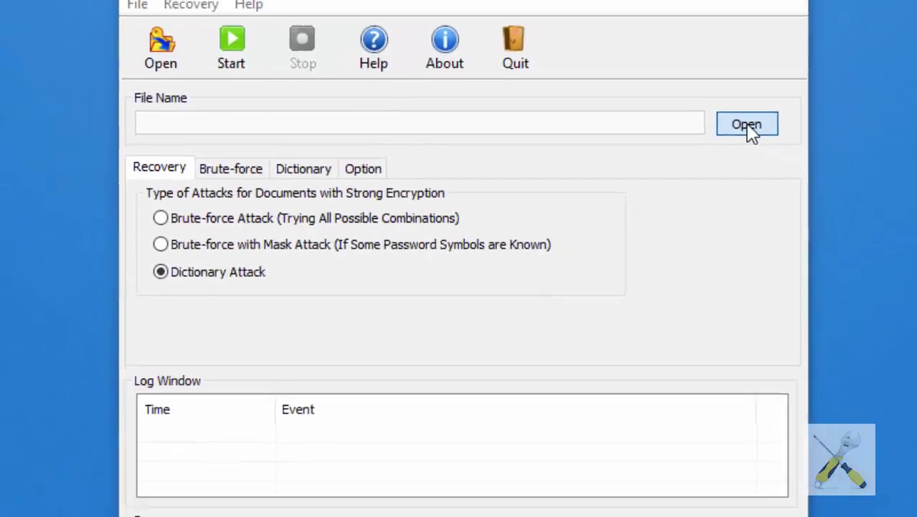
pyautogui.click(817, 131)
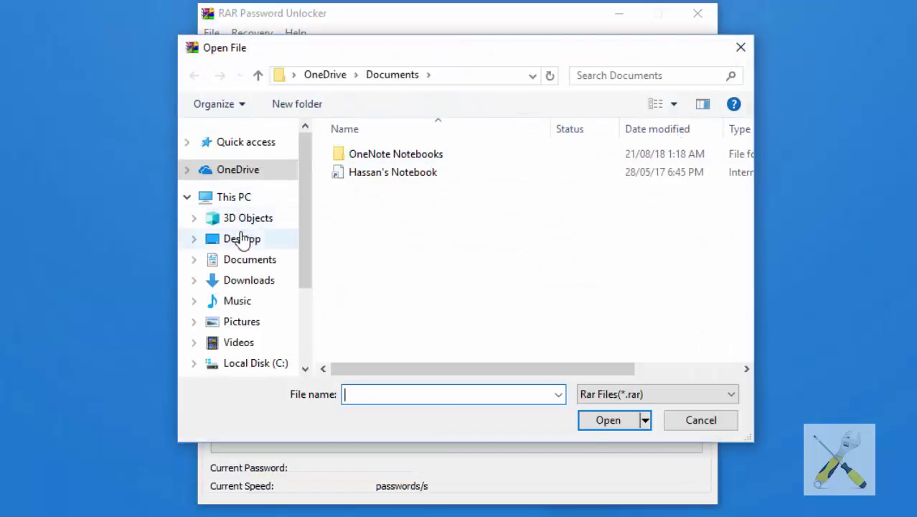
pyautogui.click(243, 239)
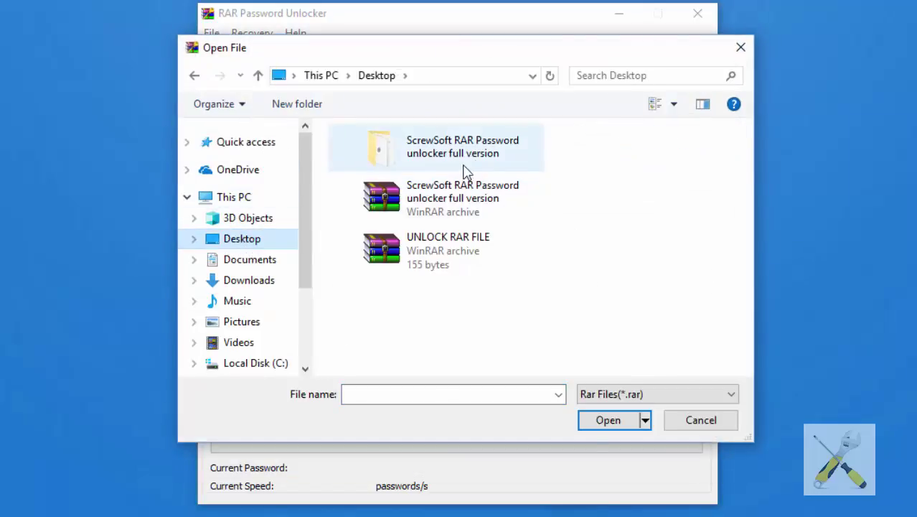
pyautogui.click(458, 242)
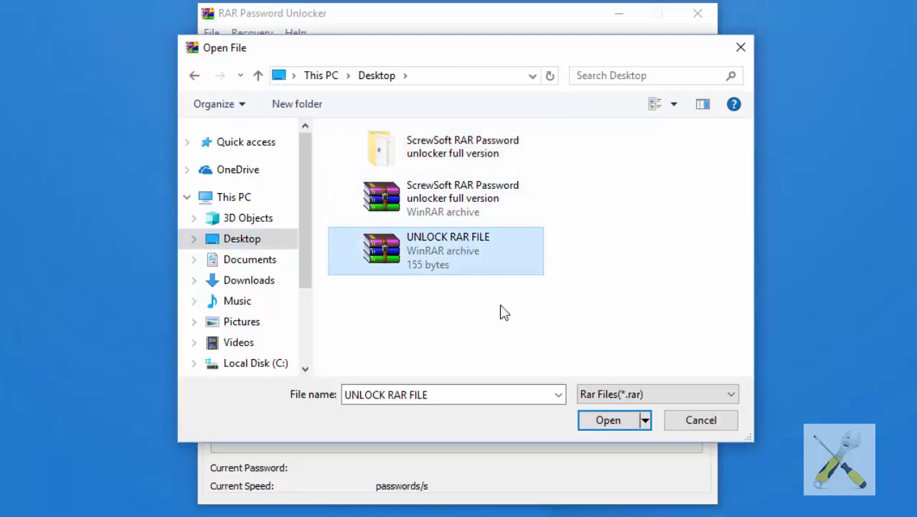
pyautogui.click(623, 422)
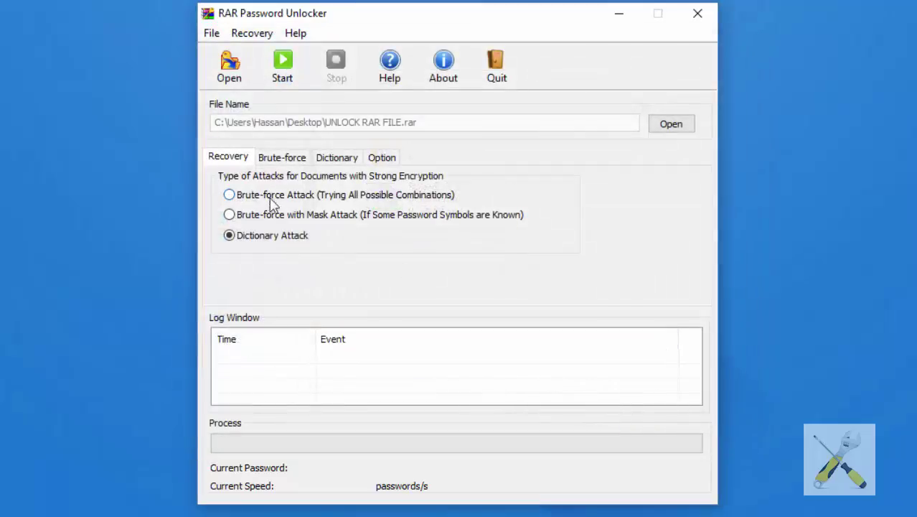
pyautogui.click(298, 78)
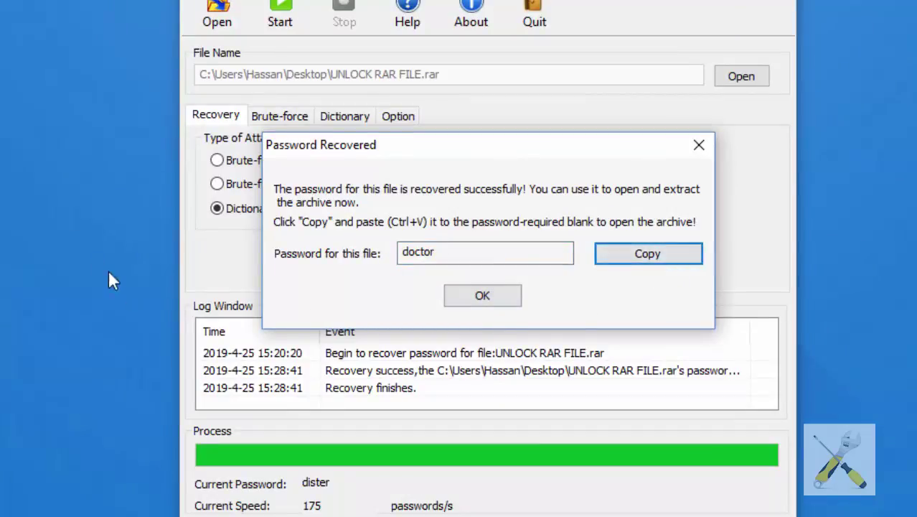
pyautogui.click(482, 296)
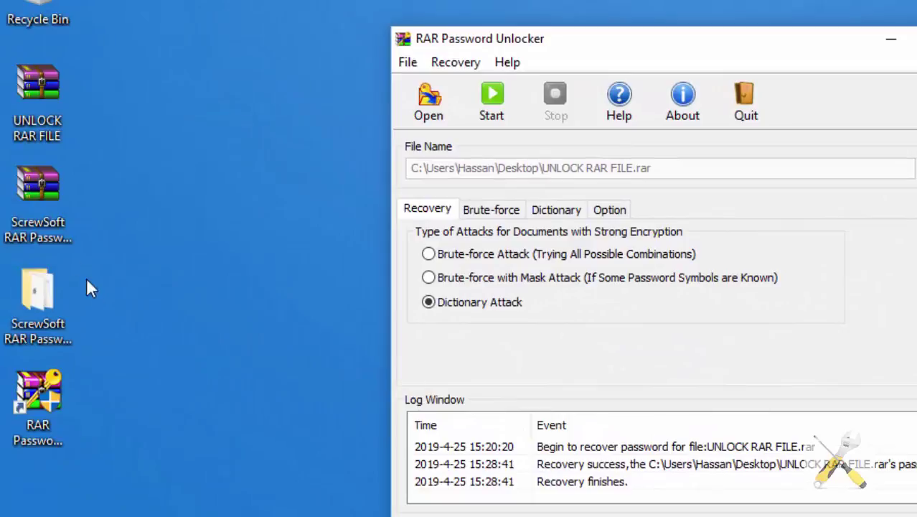
pyautogui.doubleClick(49, 108)
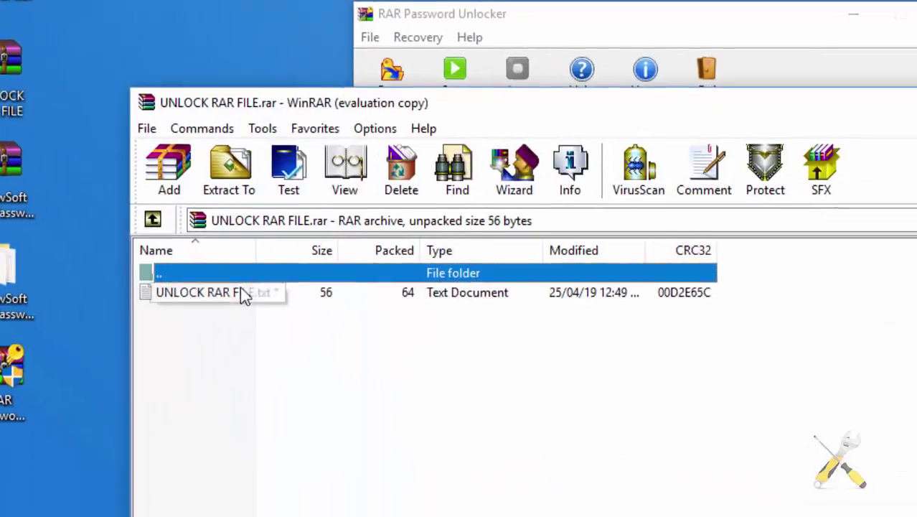
pyautogui.doubleClick(273, 315)
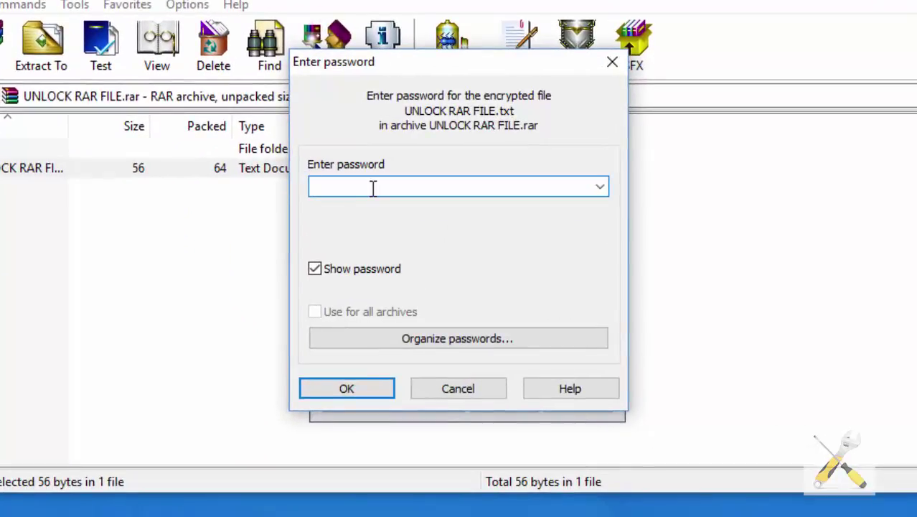
pyautogui.rightClick(373, 188)
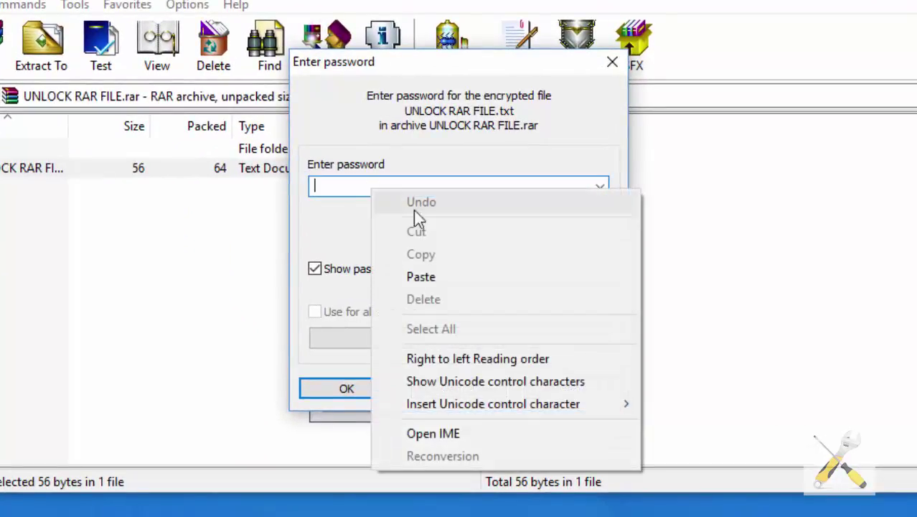
pyautogui.click(442, 273)
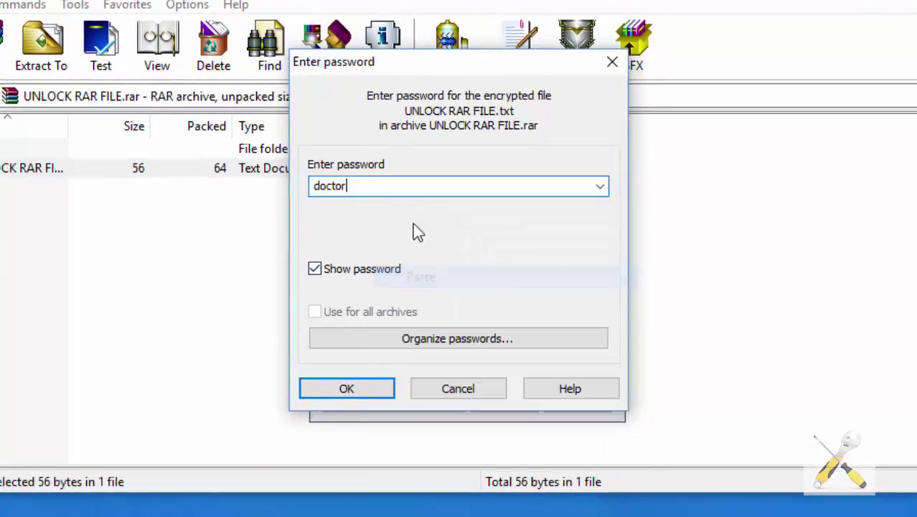
pyautogui.click(376, 392)
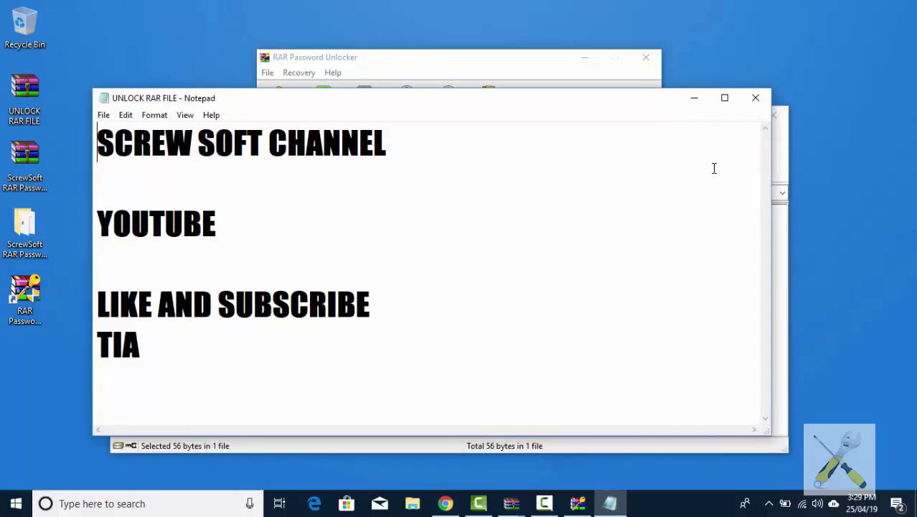
pyautogui.click(756, 98)
pyautogui.click(772, 115)
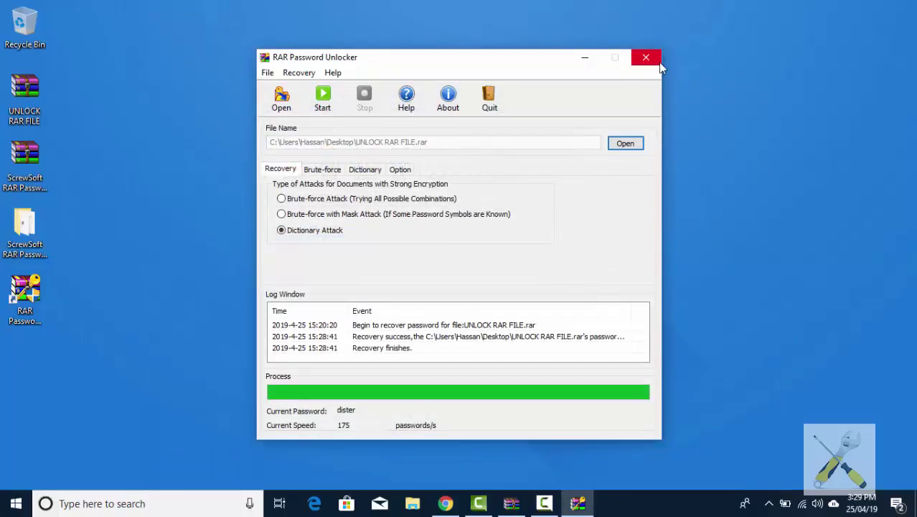